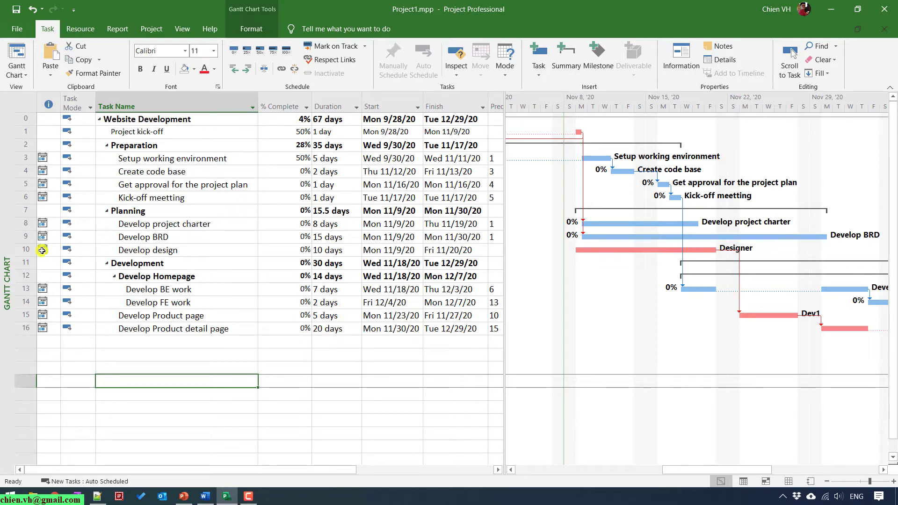
{"action": "left_click", "coordinate": [24, 250]}
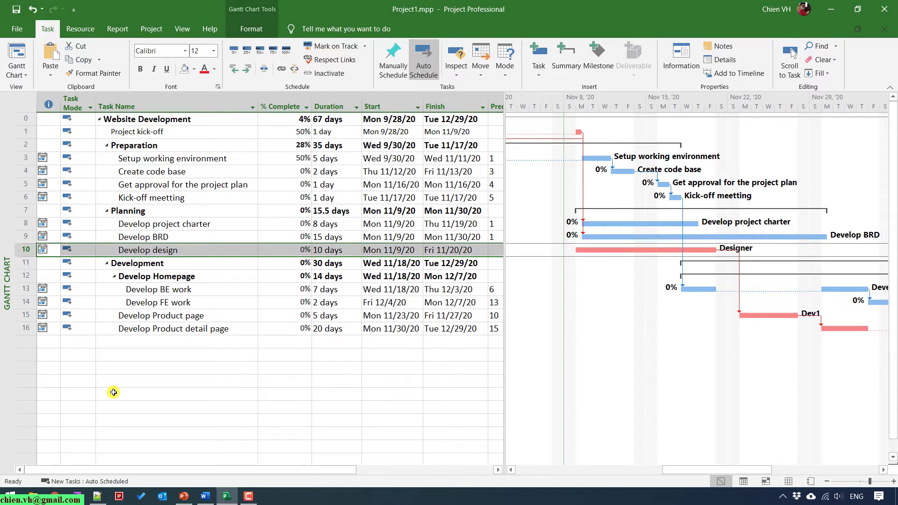
{"action": "left_click", "coordinate": [188, 379]}
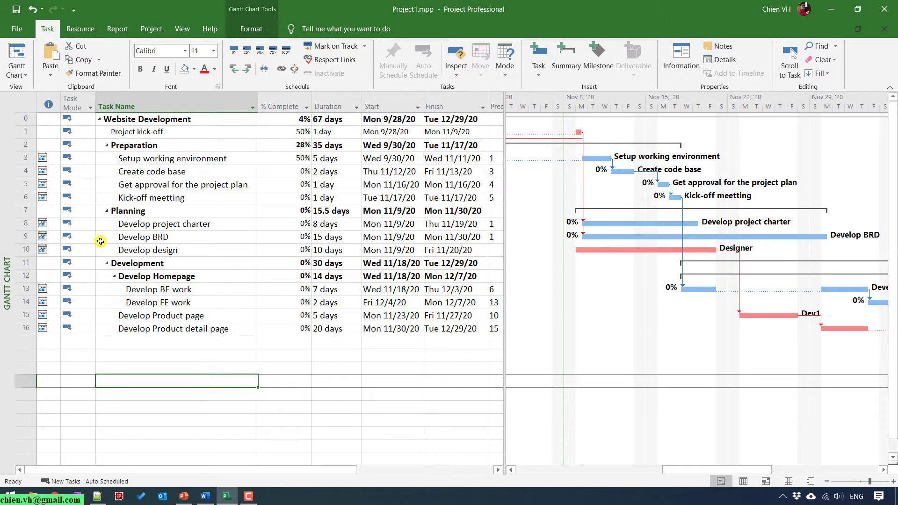
{"action": "left_click", "coordinate": [23, 250]}
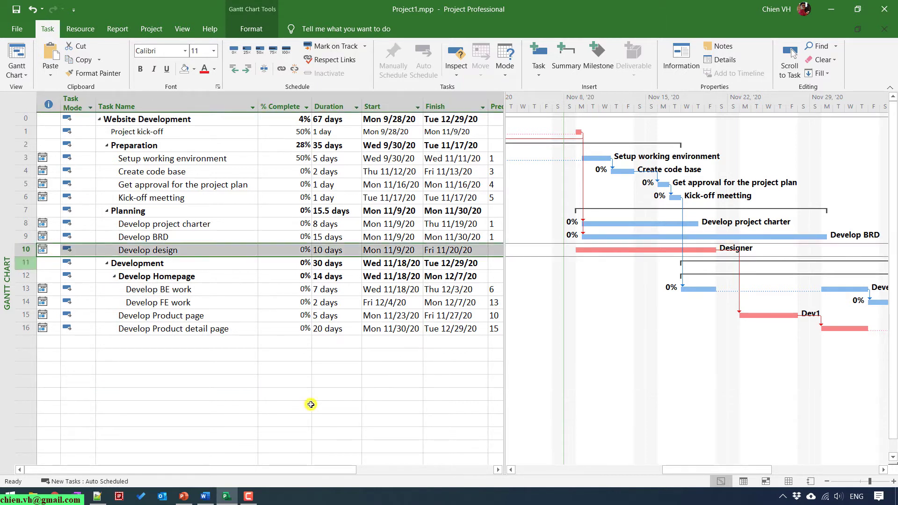
{"action": "left_click", "coordinate": [185, 394]}
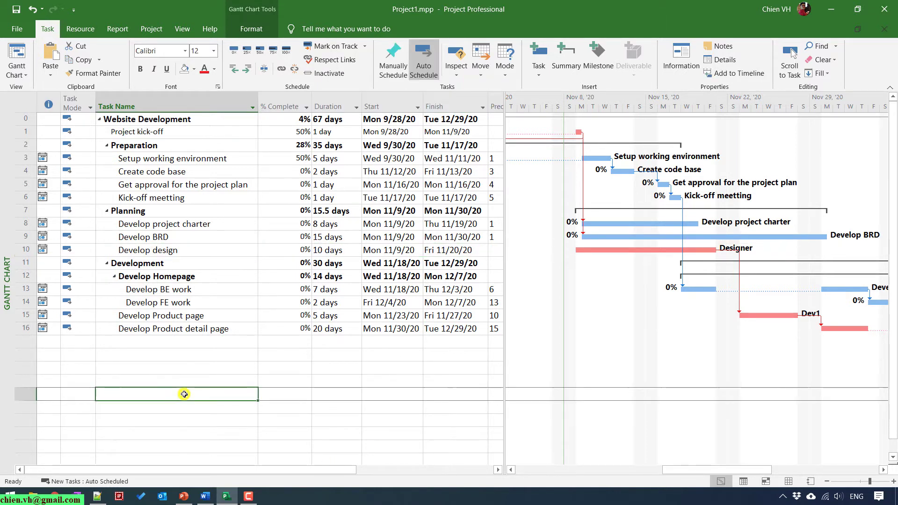
Inactivate the Develop design task under the Planning phase
{"action": "left_click", "coordinate": [199, 250]}
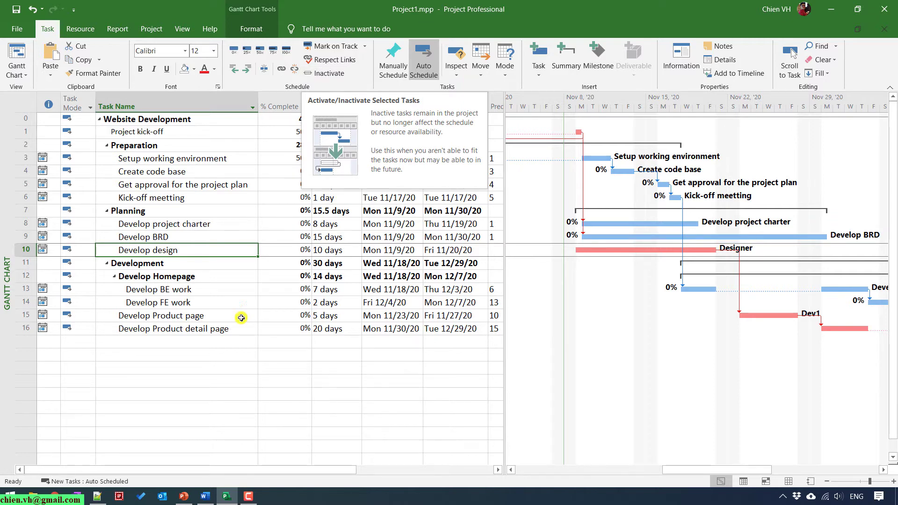
{"action": "right_click", "coordinate": [177, 251]}
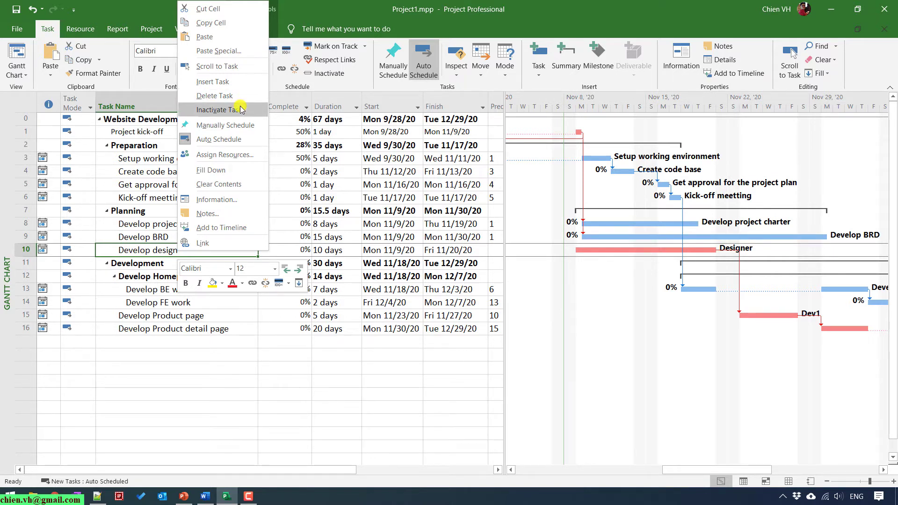
{"action": "left_click", "coordinate": [188, 360]}
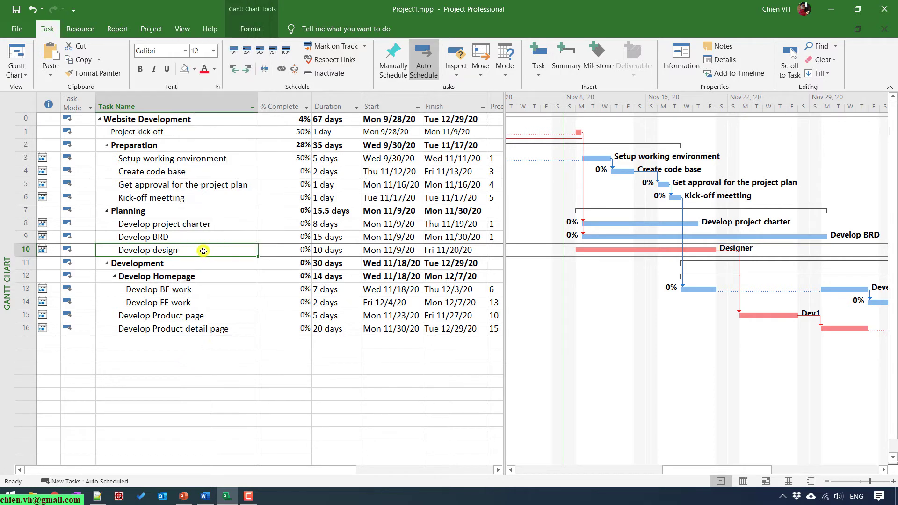
{"action": "left_click", "coordinate": [201, 315]}
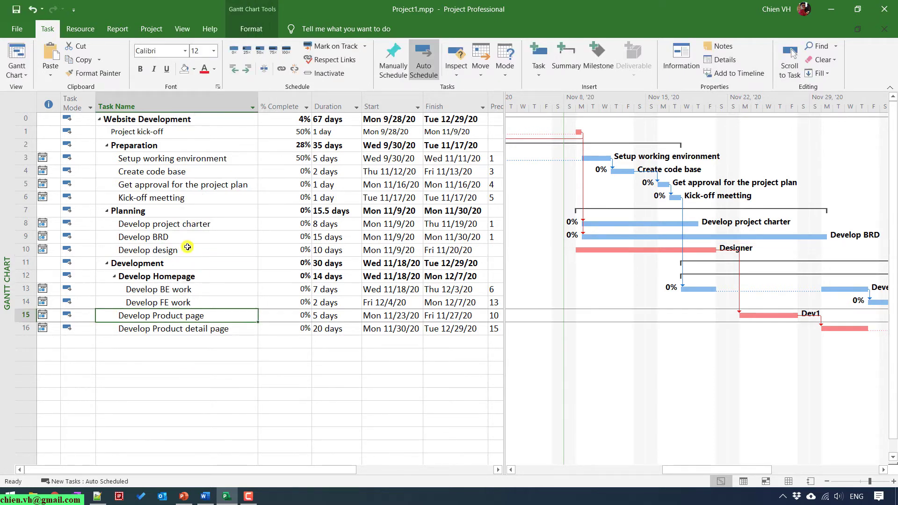
{"action": "left_click", "coordinate": [188, 247]}
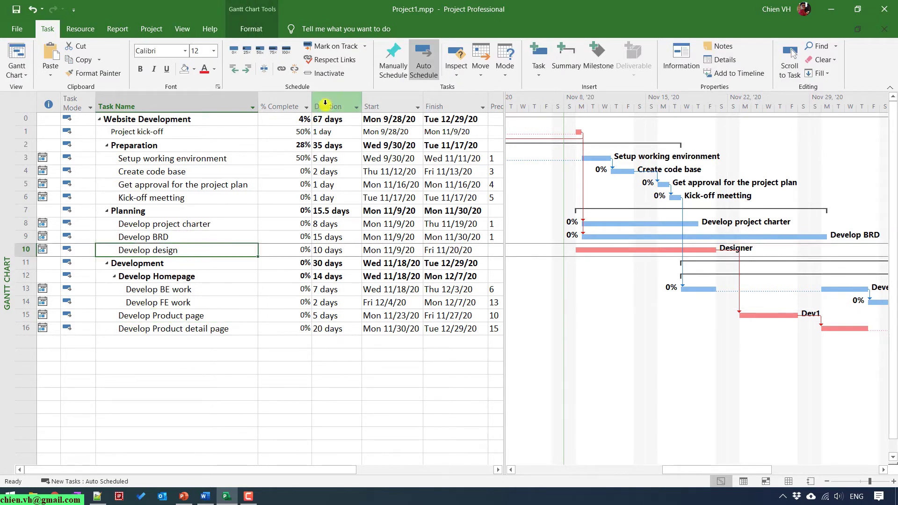
{"action": "left_click", "coordinate": [341, 77]}
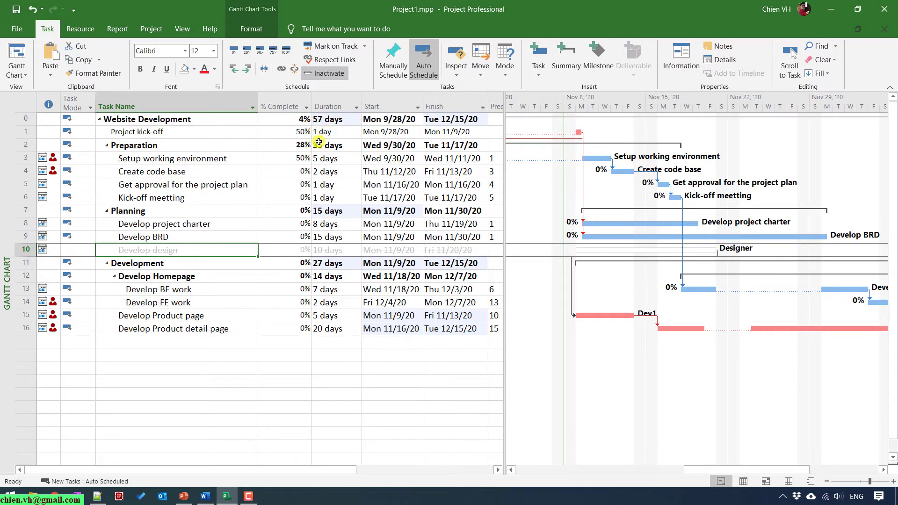
{"action": "scroll", "coordinate": [260, 323], "scroll_direction": "down", "scroll_amount": 2}
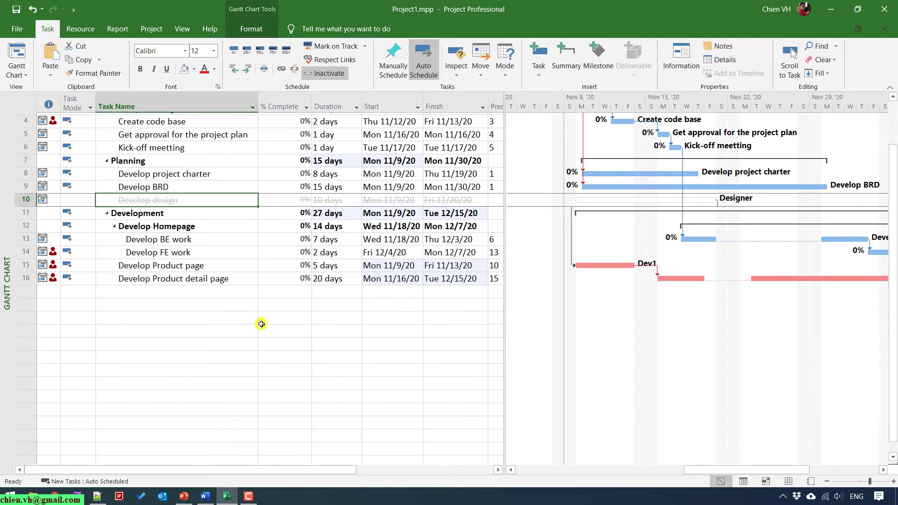
{"action": "scroll", "coordinate": [260, 325], "scroll_direction": "up", "scroll_amount": 2}
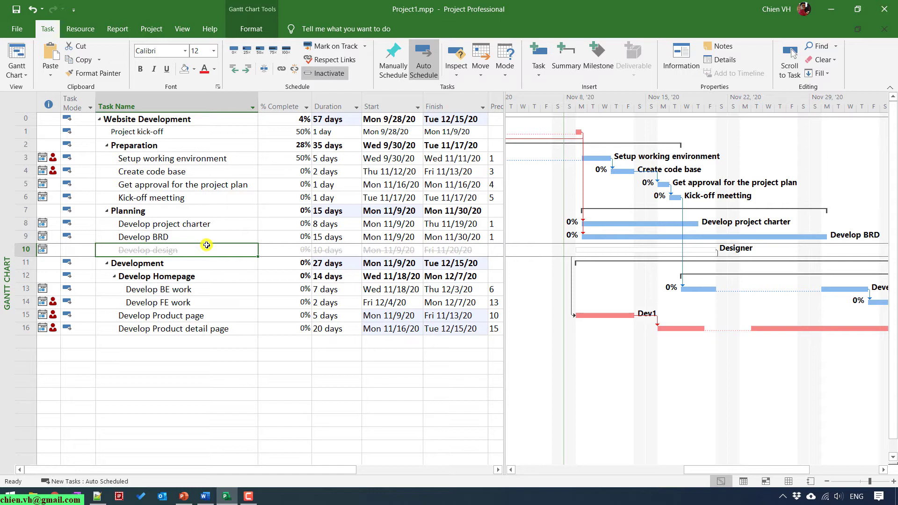
{"action": "left_click", "coordinate": [22, 277]}
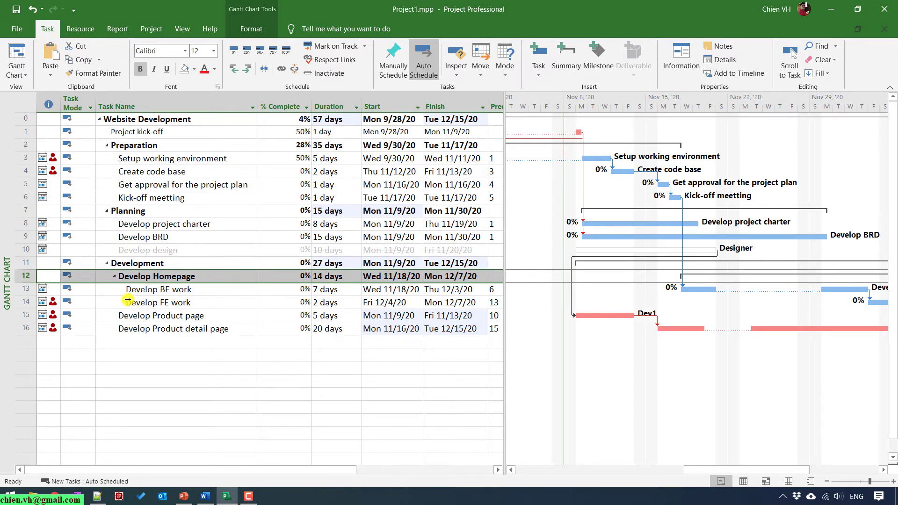
{"action": "left_click", "coordinate": [25, 300]}
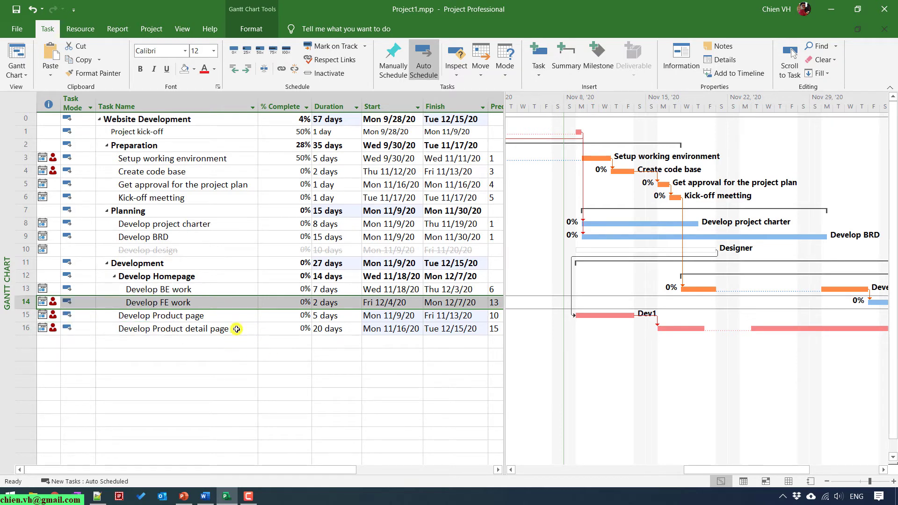
{"action": "left_click", "coordinate": [21, 278]}
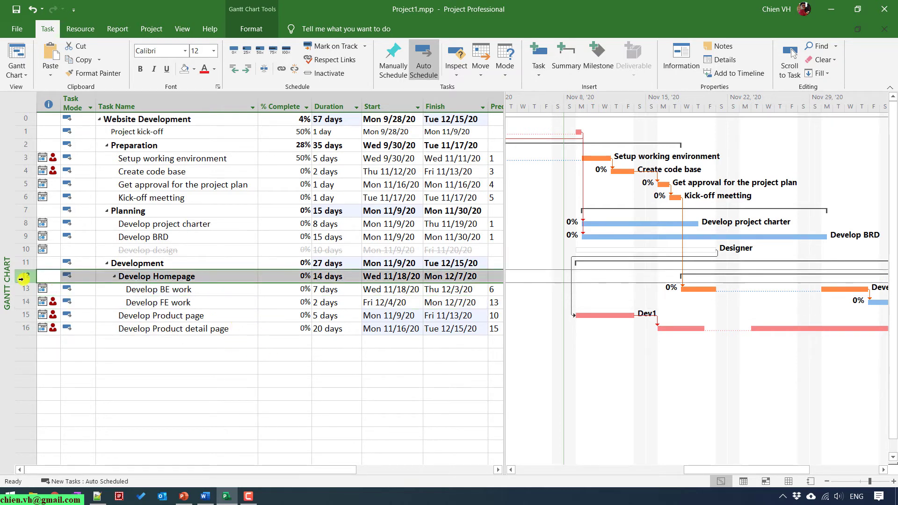
{"action": "left_click_drag", "start_coordinate": [21, 279], "coordinate": [23, 303]}
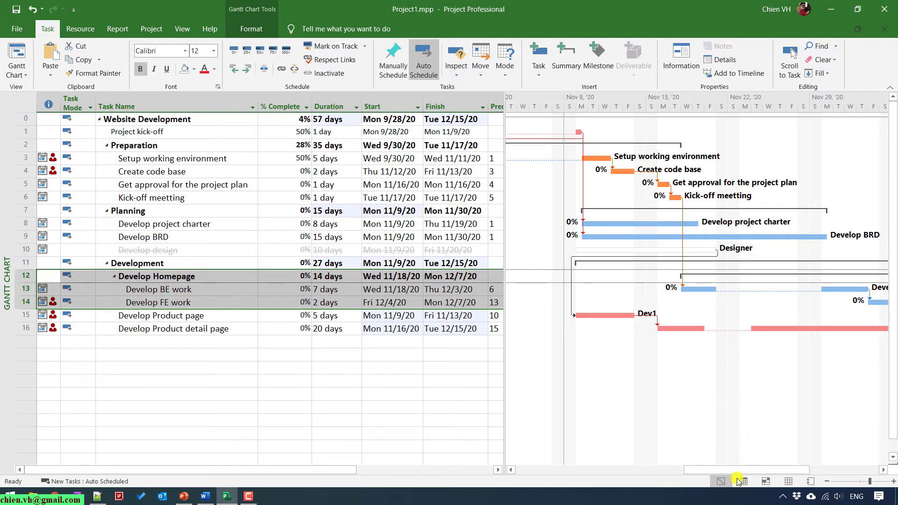
{"action": "mouse_move", "coordinate": [720, 470]}
{"action": "left_mouse_down"}
{"action": "mouse_move", "coordinate": [804, 468]}
{"action": "mouse_move", "coordinate": [731, 466]}
{"action": "left_mouse_up"}
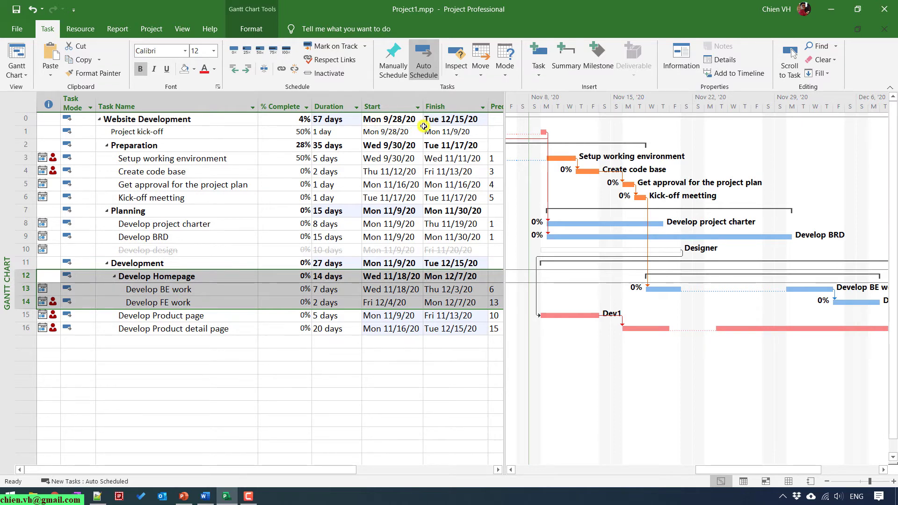
{"action": "left_click", "coordinate": [191, 318]}
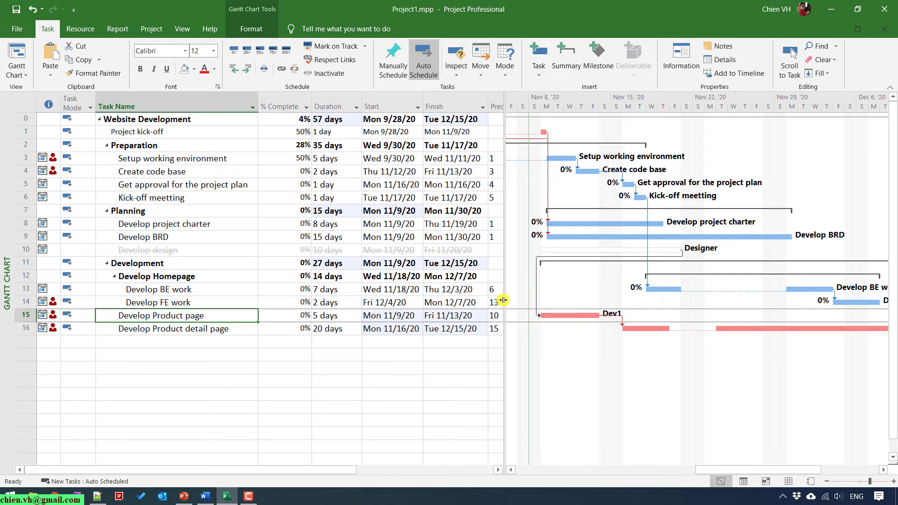
Inactivate the Develop Homepage summary task and its parent Development summary task
{"action": "left_click", "coordinate": [189, 276]}
{"action": "right_click", "coordinate": [187, 274]}
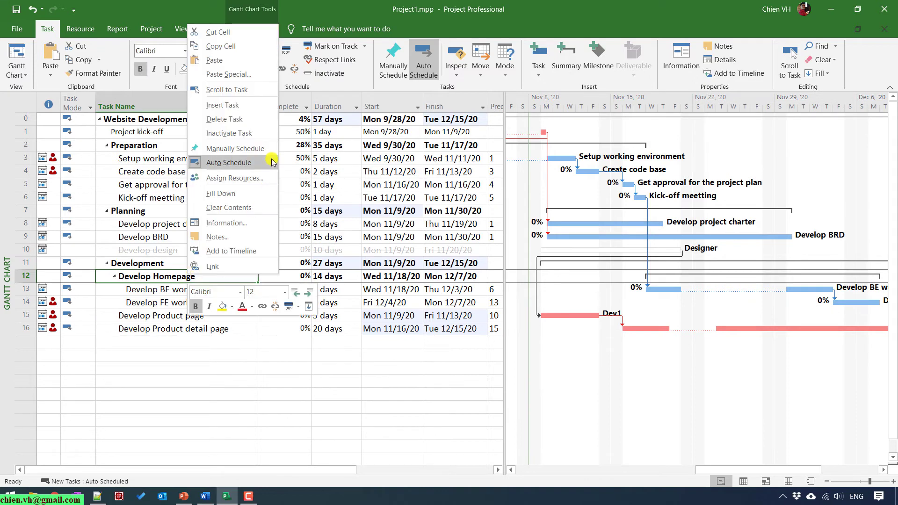
{"action": "left_click", "coordinate": [229, 133]}
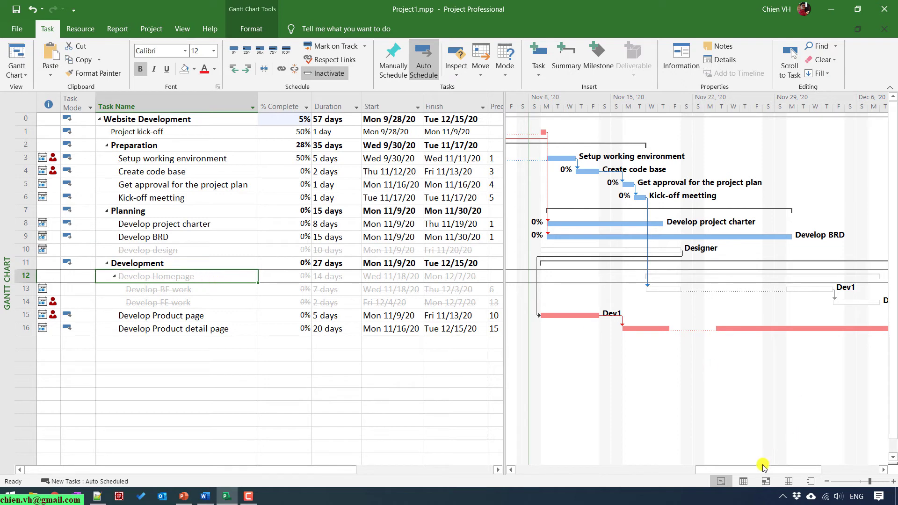
{"action": "mouse_move", "coordinate": [762, 467]}
{"action": "left_mouse_down"}
{"action": "mouse_move", "coordinate": [792, 467]}
{"action": "mouse_move", "coordinate": [757, 464]}
{"action": "mouse_move", "coordinate": [780, 466]}
{"action": "left_mouse_up"}
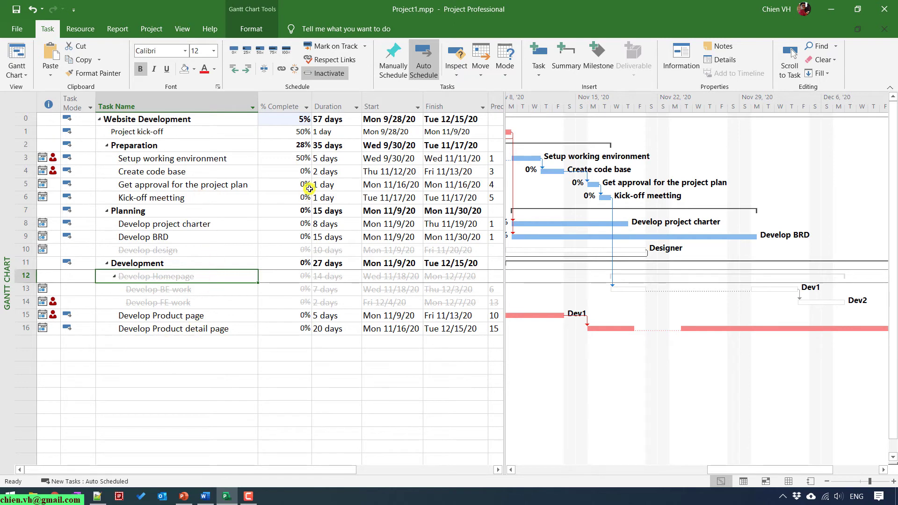
{"action": "left_click", "coordinate": [143, 263]}
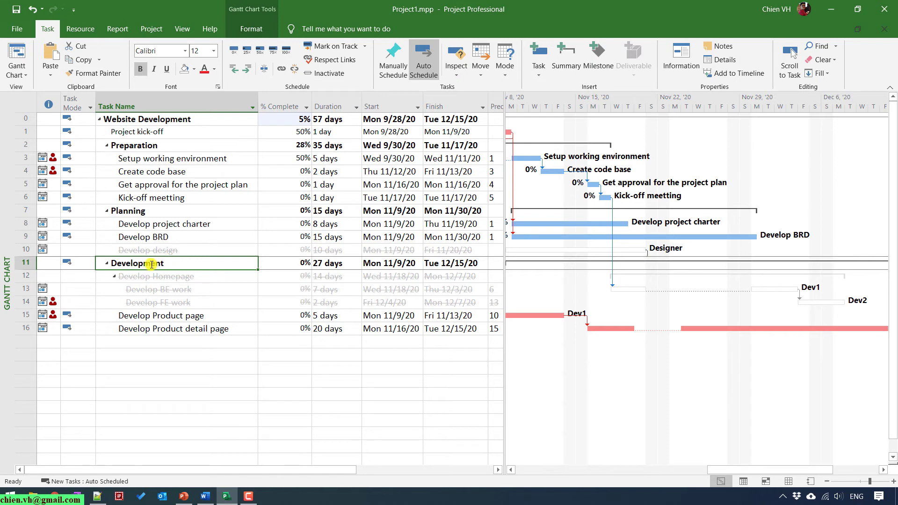
{"action": "left_click", "coordinate": [323, 73]}
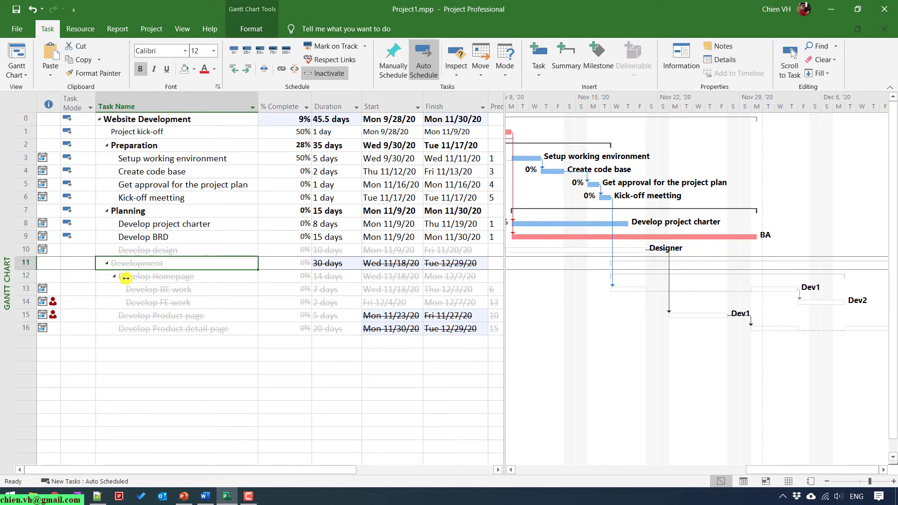
Set Baseline 1 for the entire project
{"action": "left_click", "coordinate": [150, 29]}
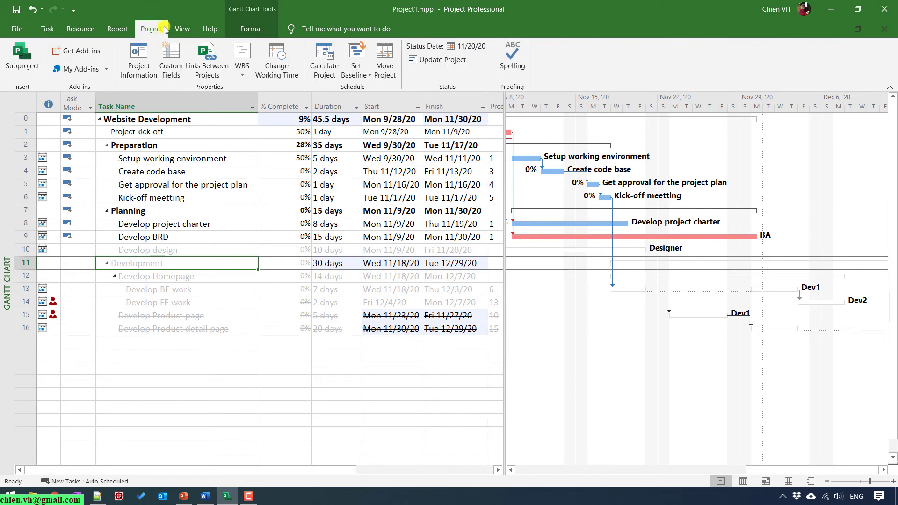
{"action": "left_click", "coordinate": [367, 75]}
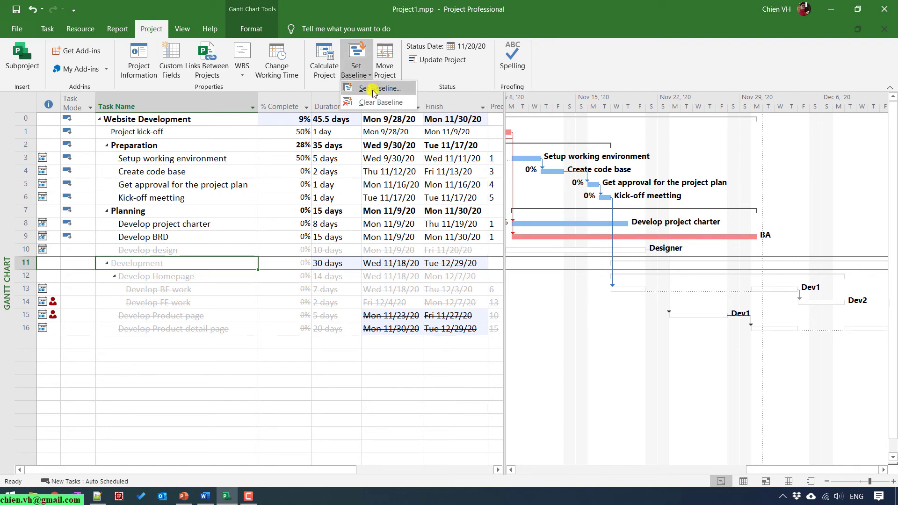
{"action": "left_click", "coordinate": [373, 93]}
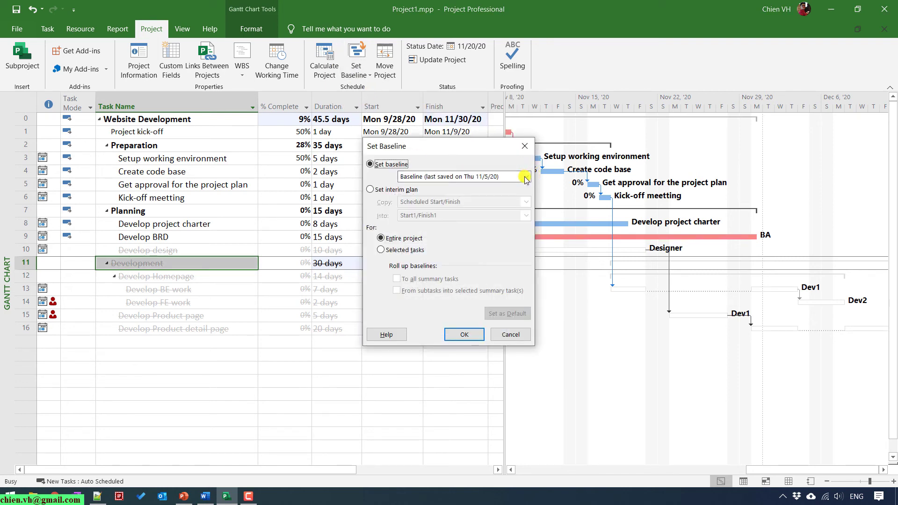
{"action": "left_click", "coordinate": [526, 177]}
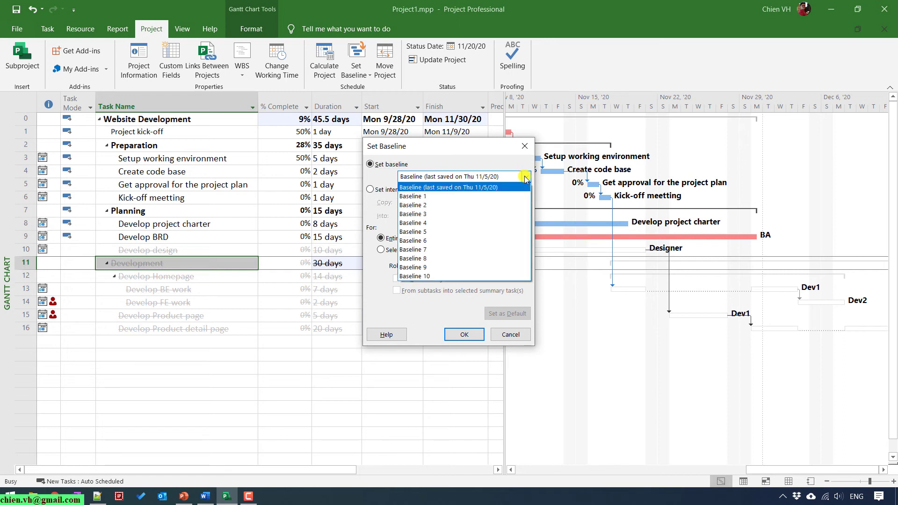
{"action": "left_click", "coordinate": [434, 197]}
{"action": "left_click", "coordinate": [463, 334]}
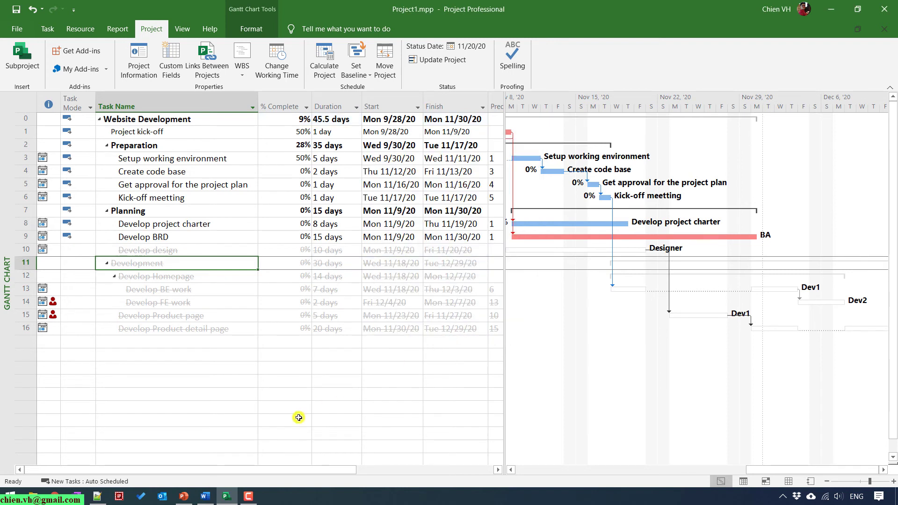
Save the project file and widen the task table to show the full Predecessors column
{"action": "left_click", "coordinate": [205, 405]}
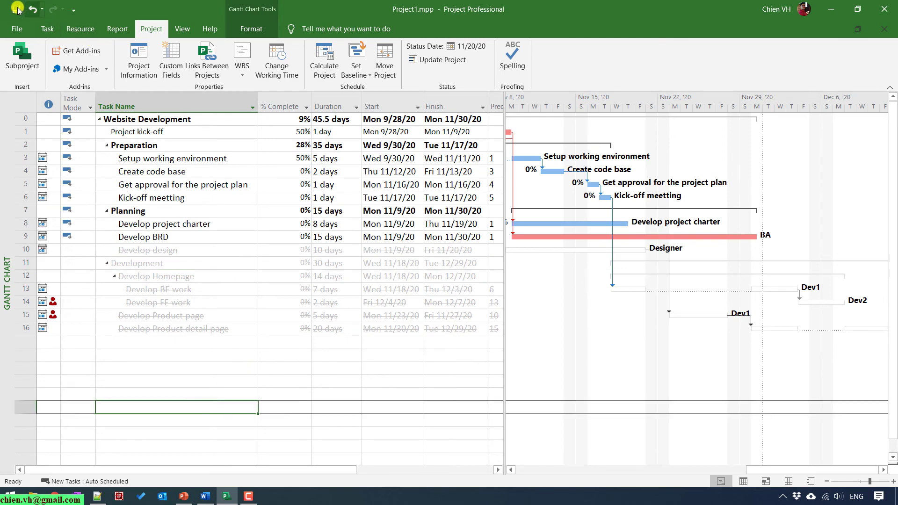
{"action": "left_click", "coordinate": [17, 9]}
{"action": "scroll", "coordinate": [182, 297], "scroll_direction": "down", "scroll_amount": 2}
{"action": "scroll", "coordinate": [331, 324], "scroll_direction": "up", "scroll_amount": 2}
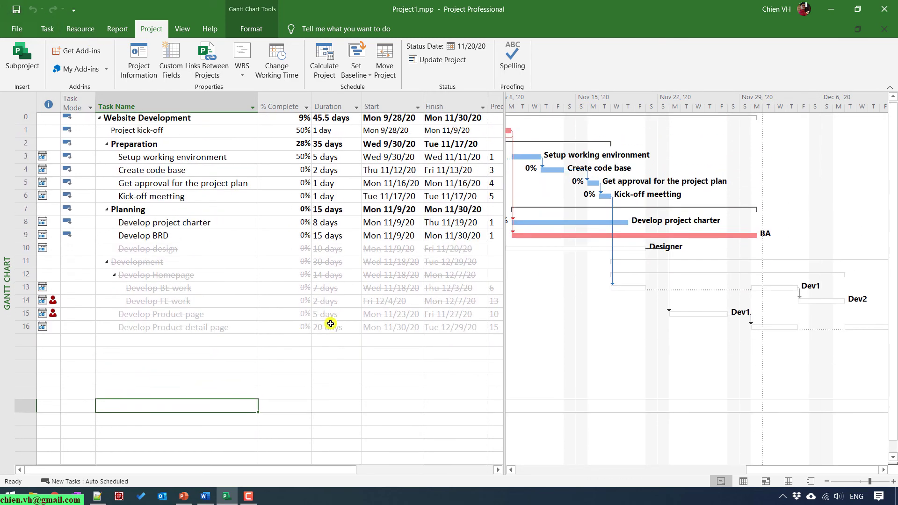
{"action": "left_click_drag", "start_coordinate": [505, 107], "coordinate": [539, 106]}
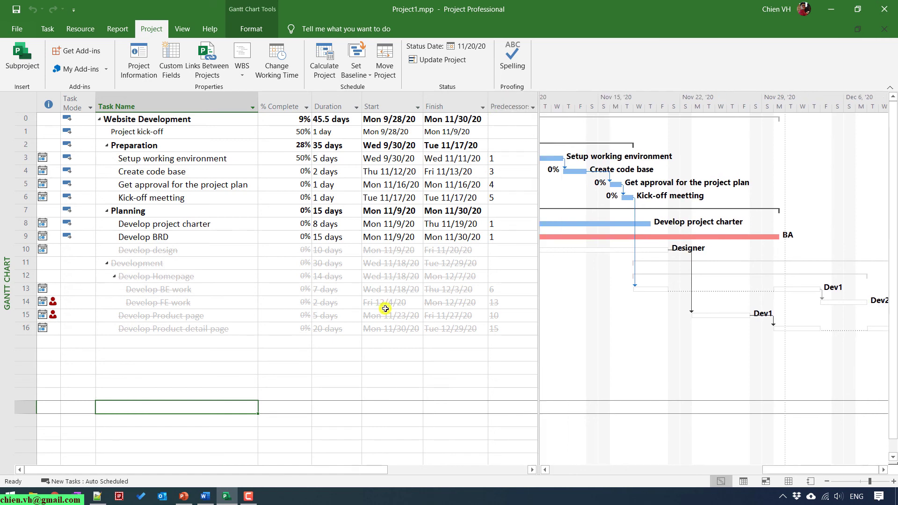